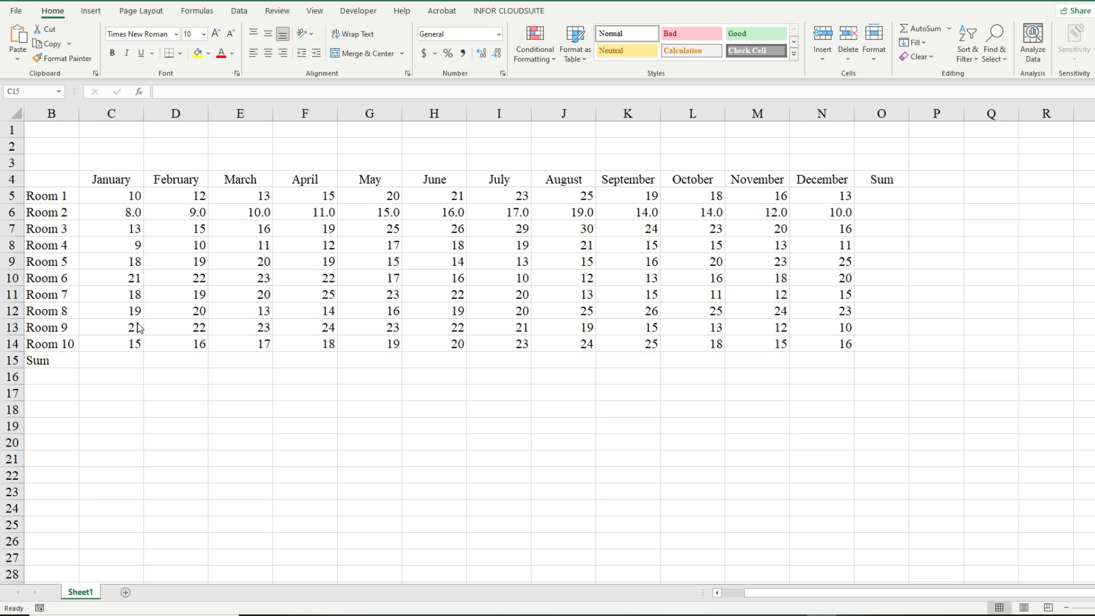
left_click(170, 255)
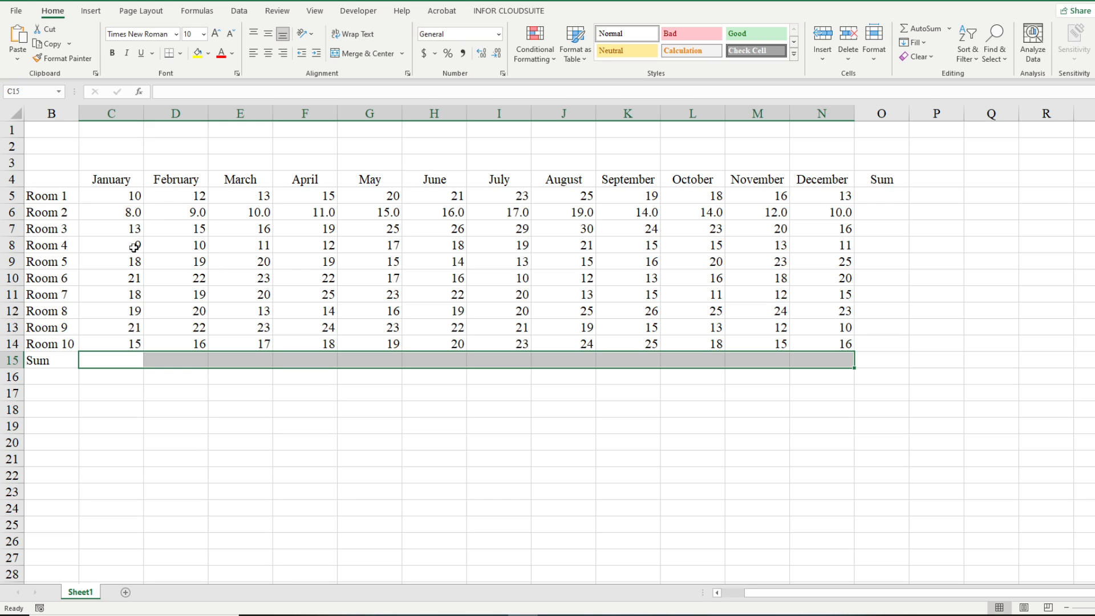
left_click(869, 193)
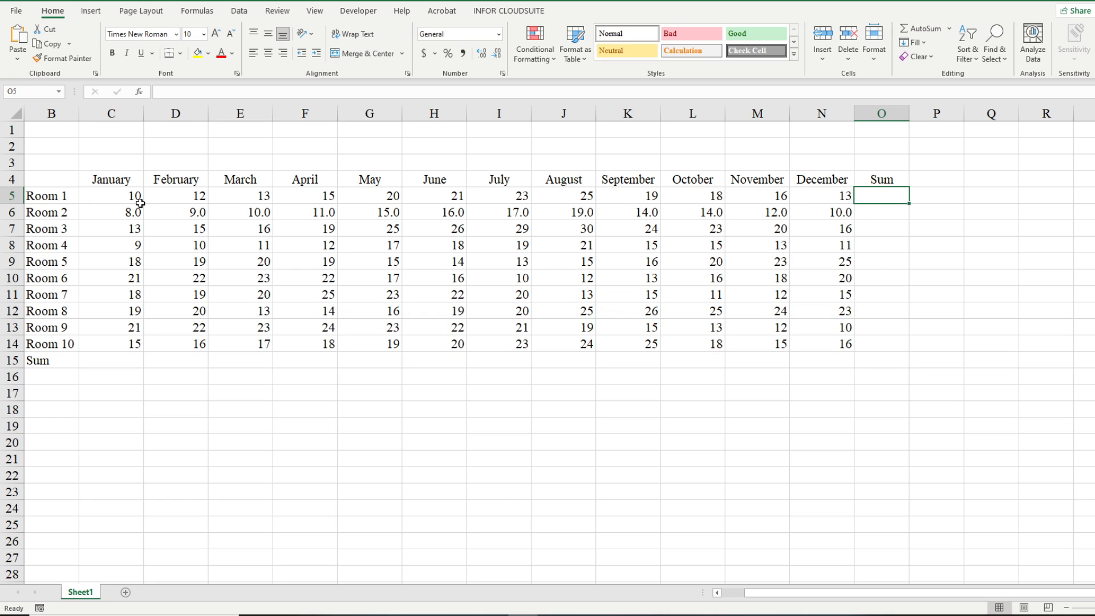
left_click(115, 198)
left_click_drag(116, 198, 806, 196)
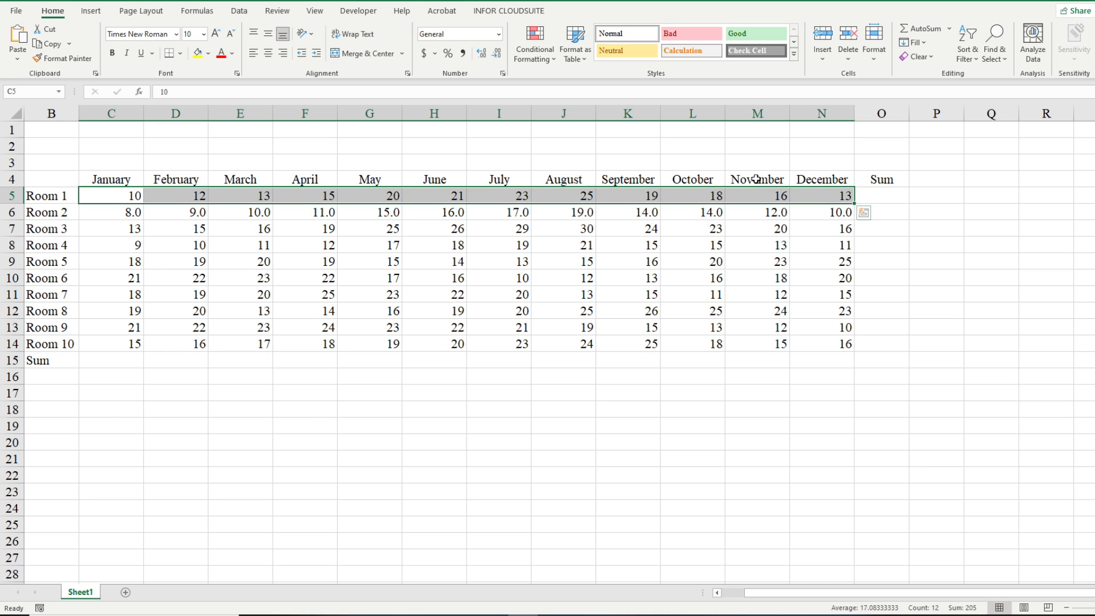
Step: Insert the SUM function in cell O5 by searching for "sum", using Room 1's monthly values C5:N5 as the first argument
left_click(879, 198)
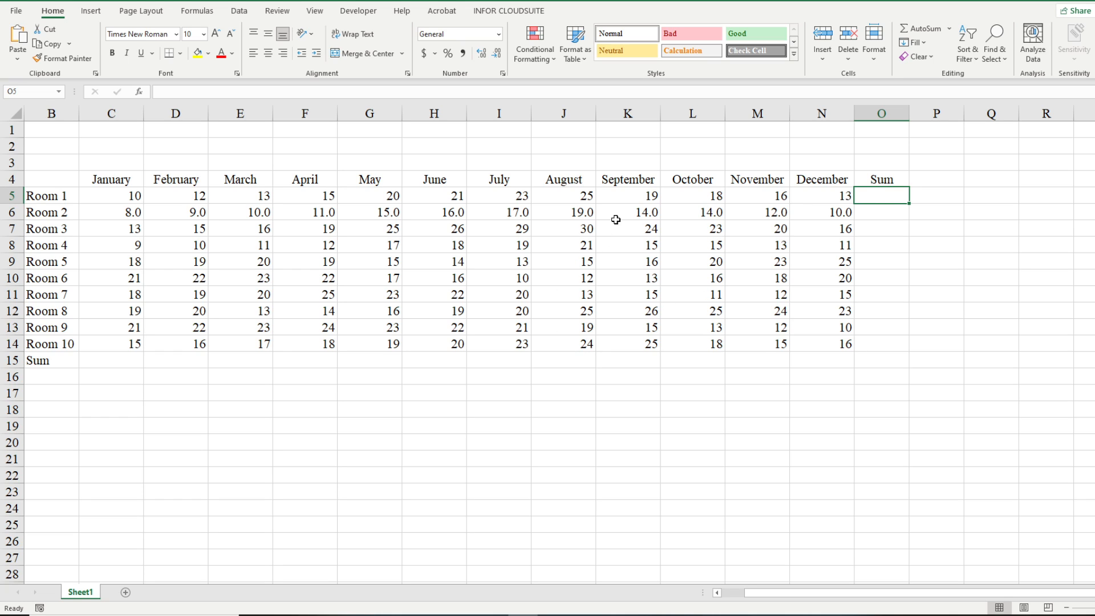
left_click(139, 92)
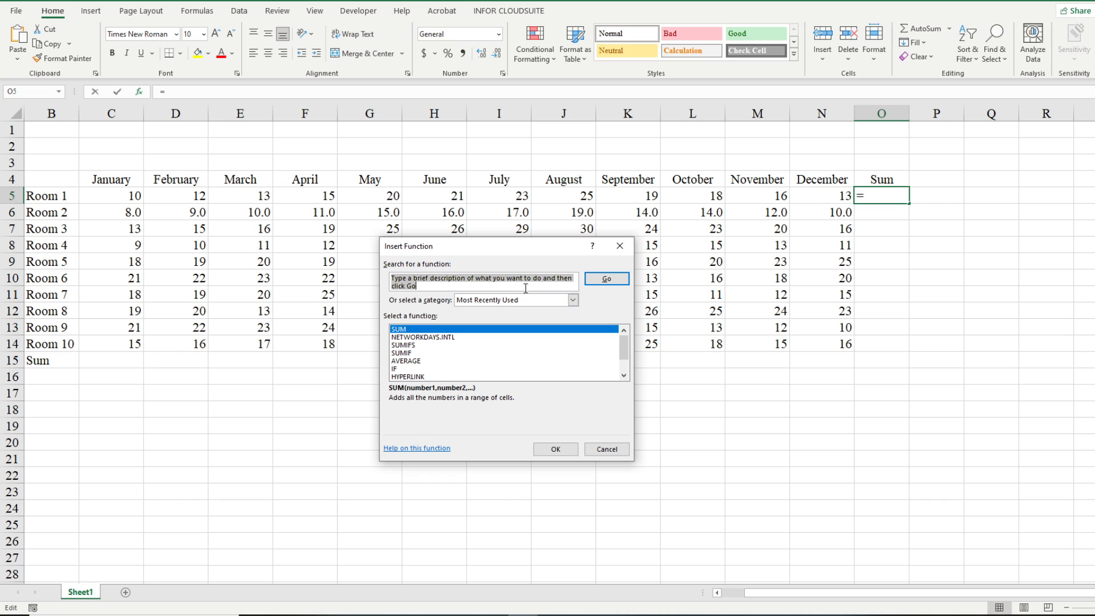
left_click(438, 286)
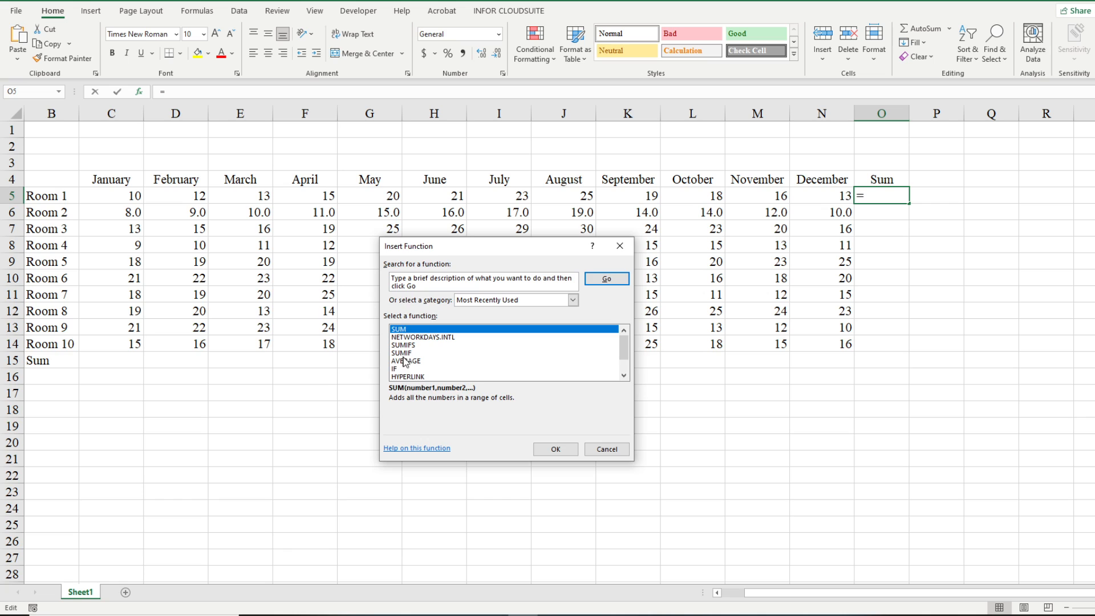
left_click_drag(427, 285, 345, 272)
type("s")
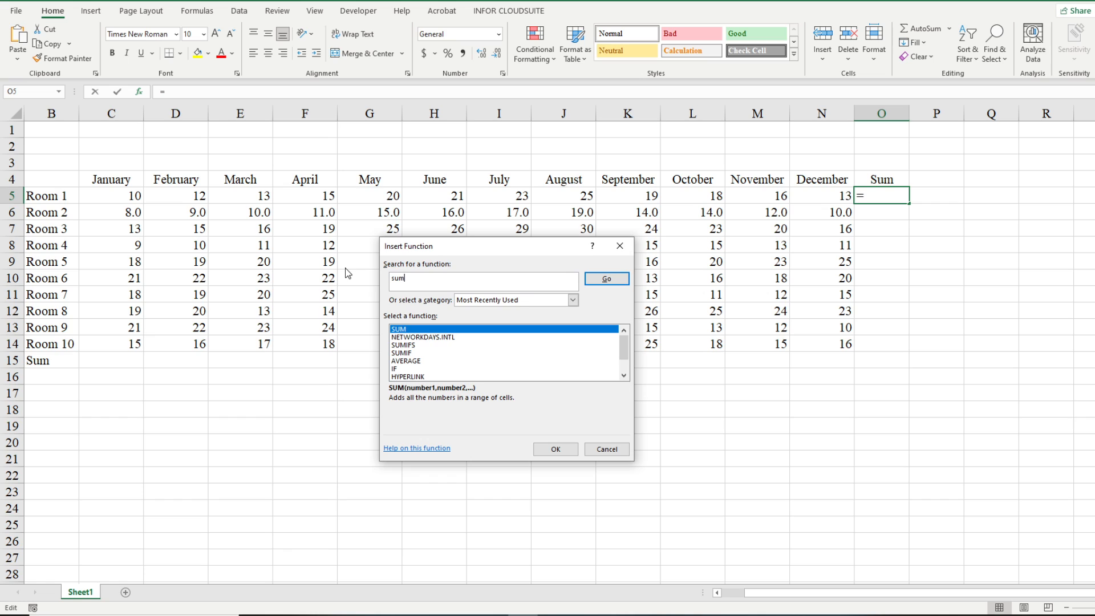
type("um")
key("Return")
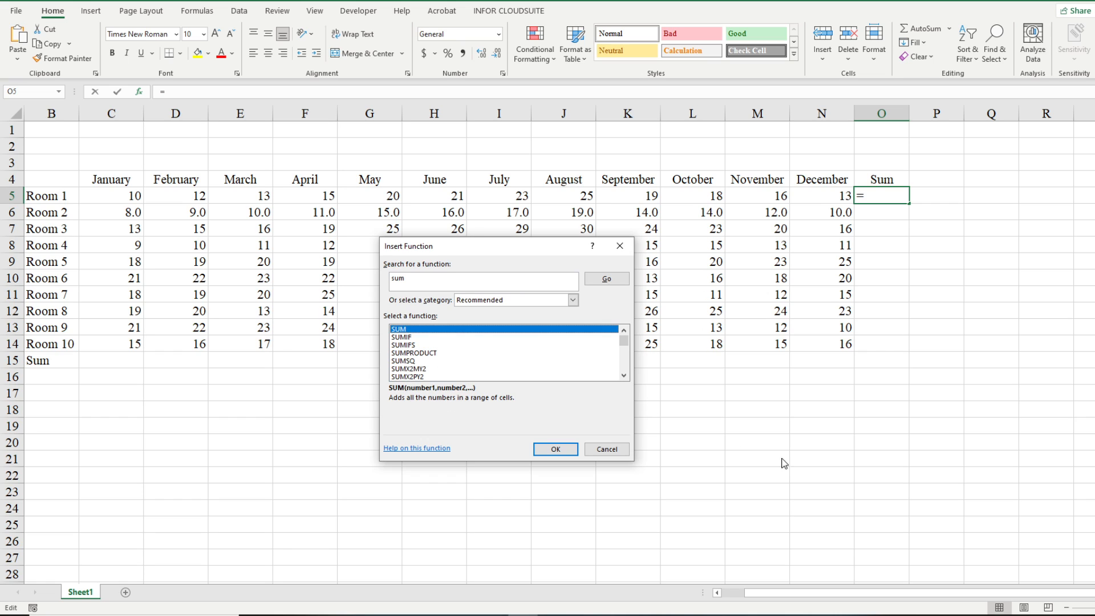
left_click(556, 450)
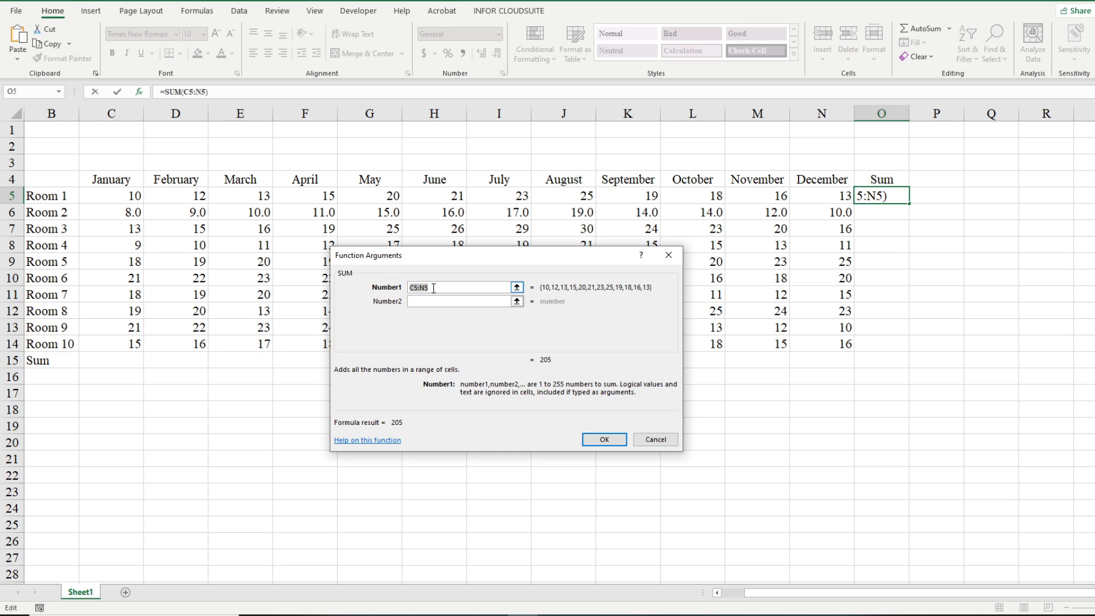
left_click_drag(434, 288, 414, 291)
left_click_drag(113, 199, 802, 194)
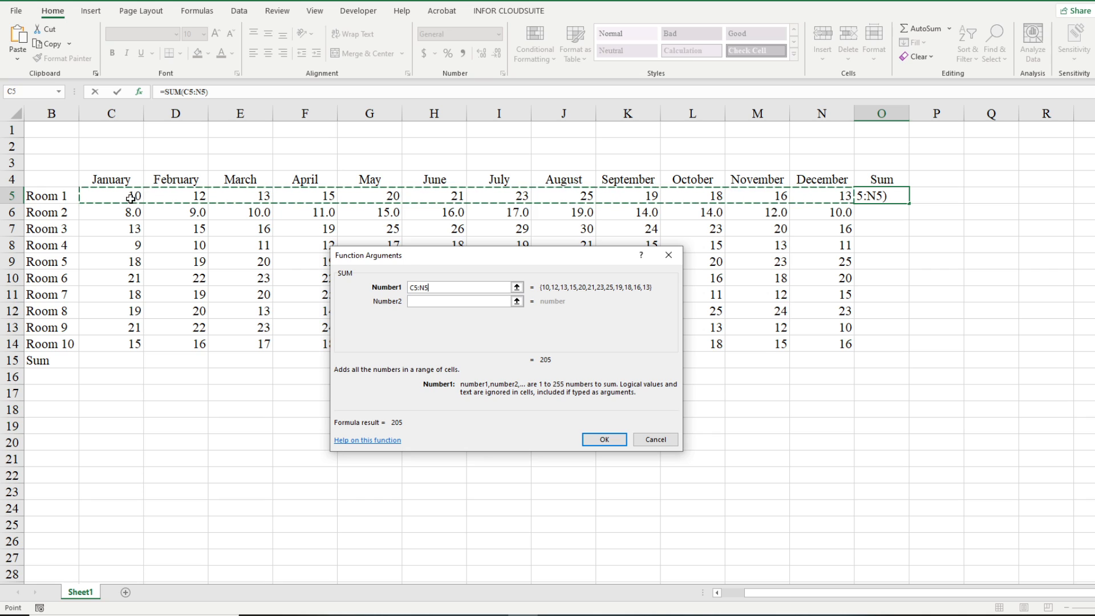
Step: Try Room 4's range C8:N8 as a second SUM argument, clear it again, and confirm the formula in O5
left_click(409, 302)
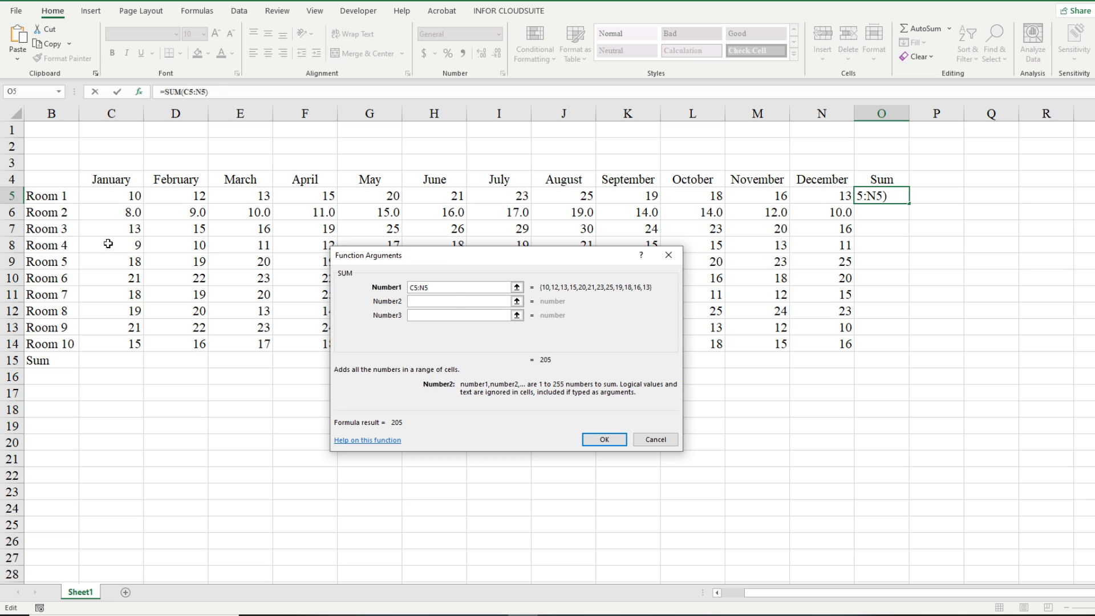
left_click_drag(108, 243, 807, 249)
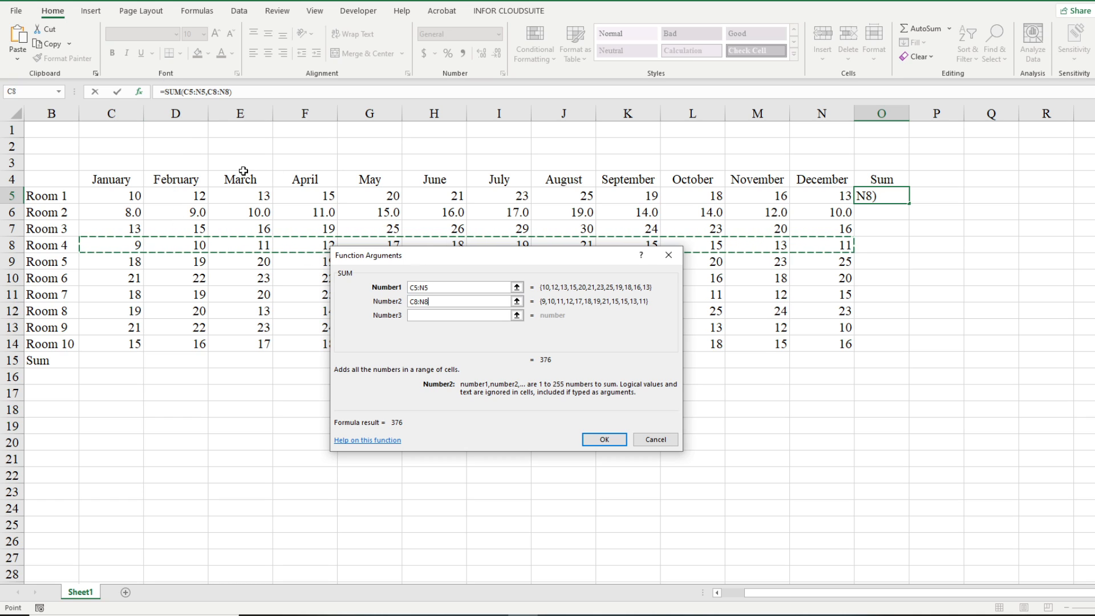
left_click_drag(441, 300, 403, 305)
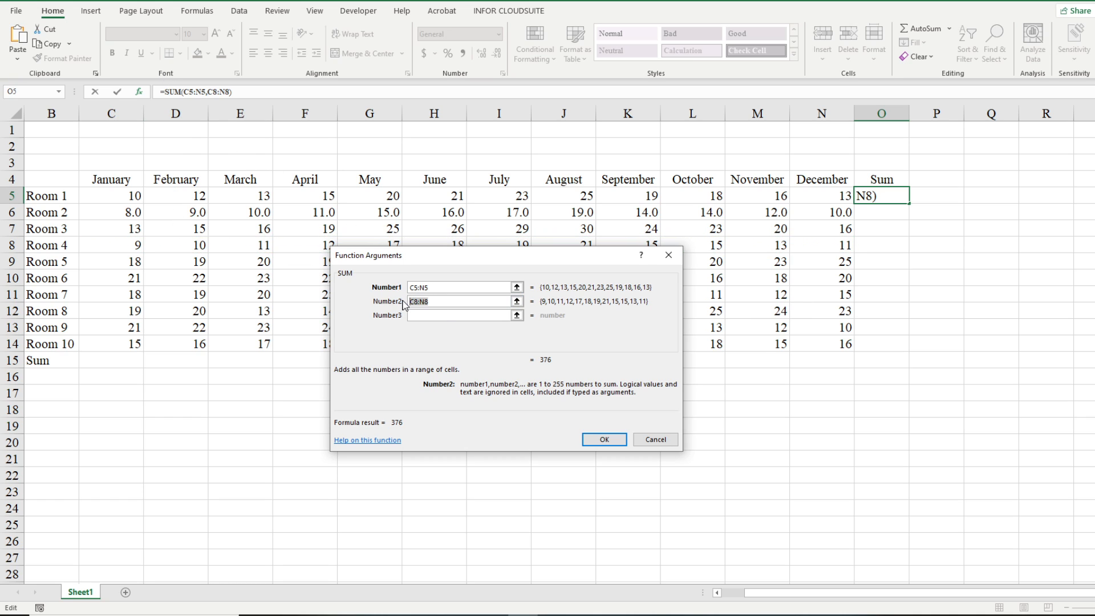
key("Delete")
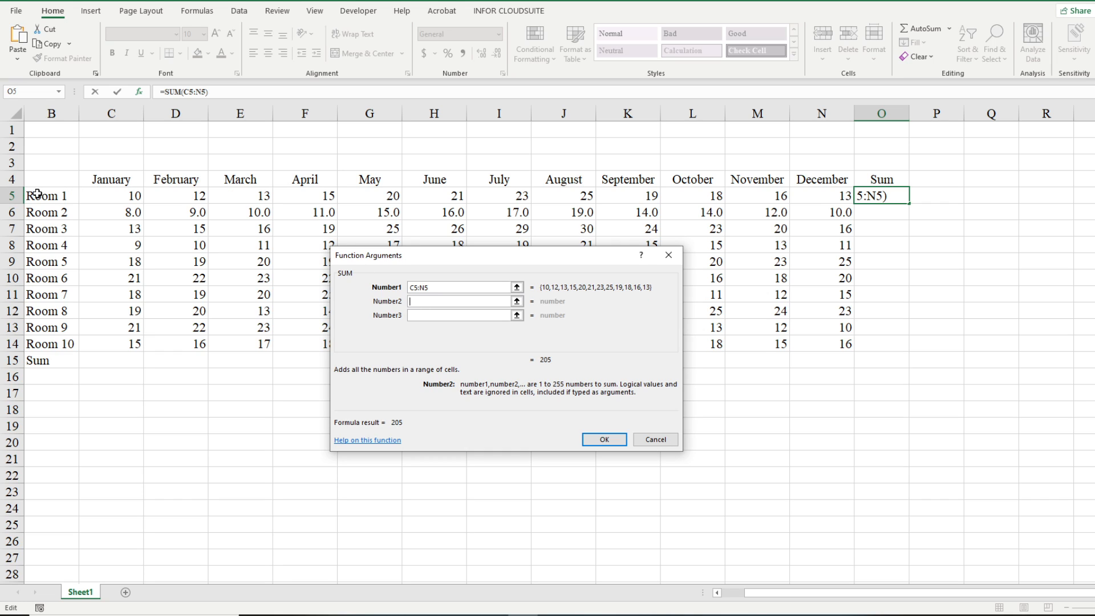
left_click(605, 441)
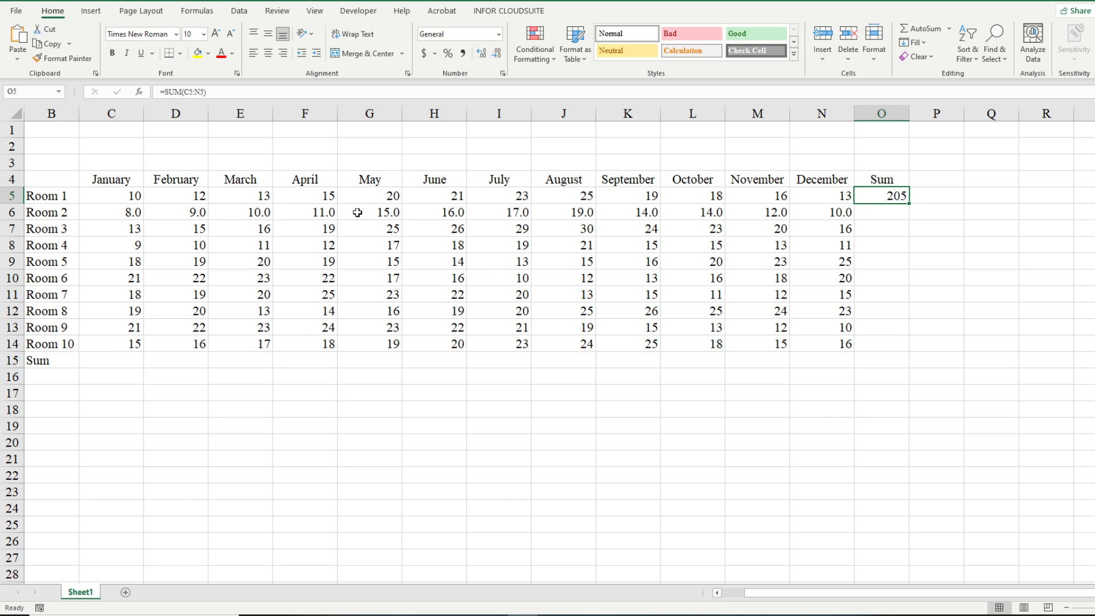
Step: Try filling the O5 sum formula down to row 15 and again to row 14, undoing each fill
double_click(909, 204)
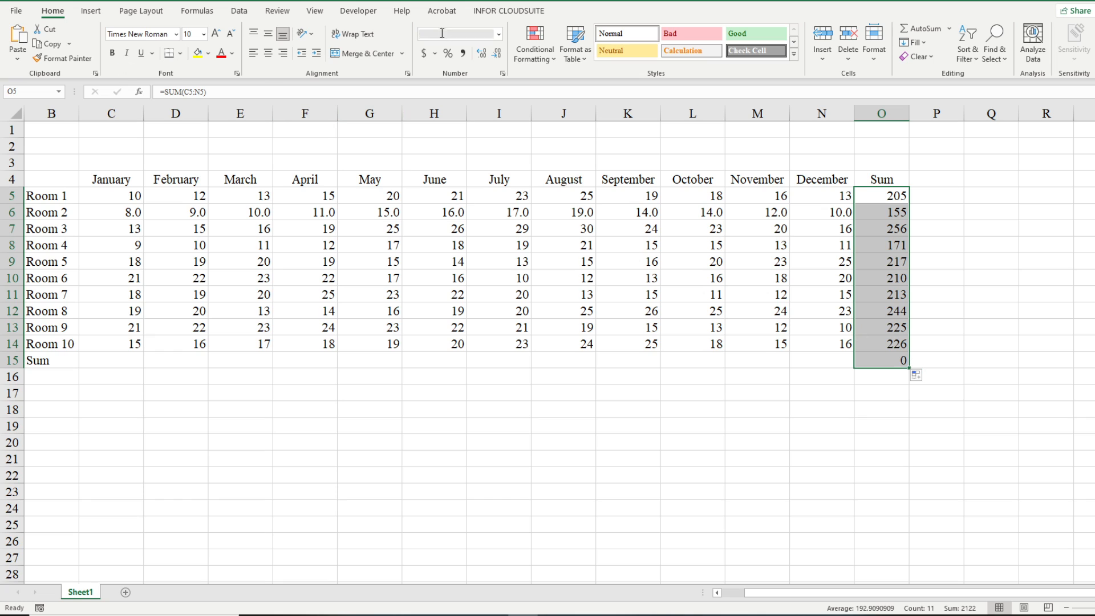
key("ctrl+z")
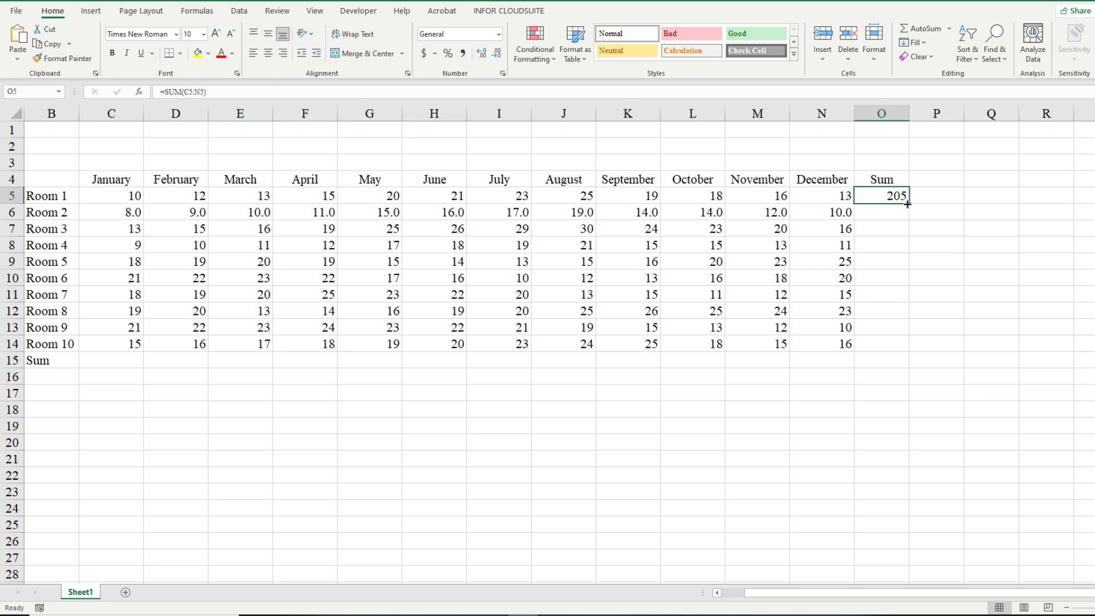
left_click_drag(909, 203, 910, 348)
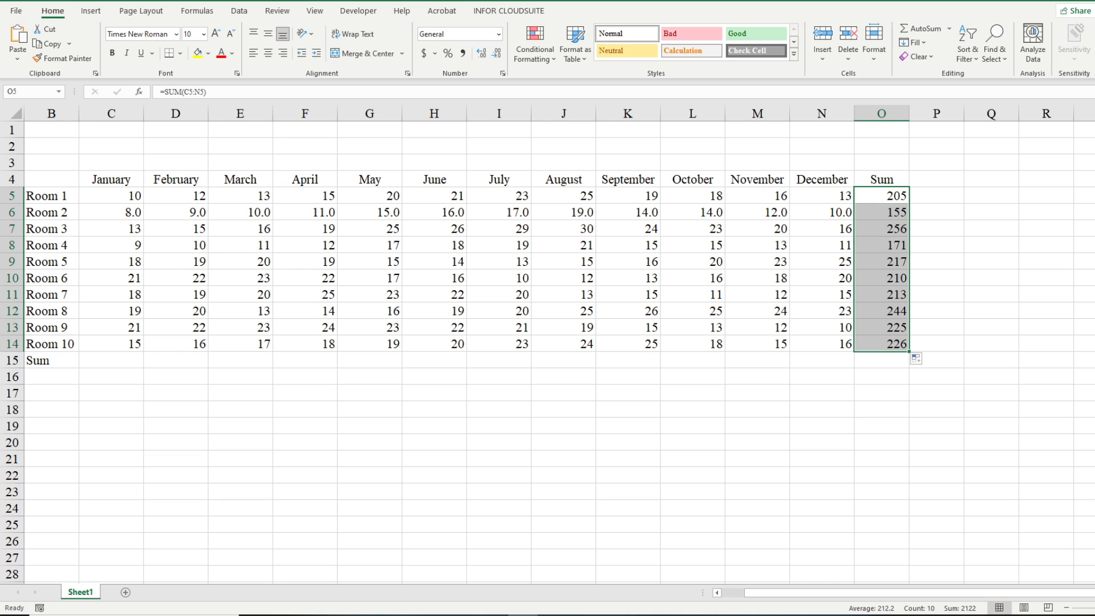
key("ctrl+z")
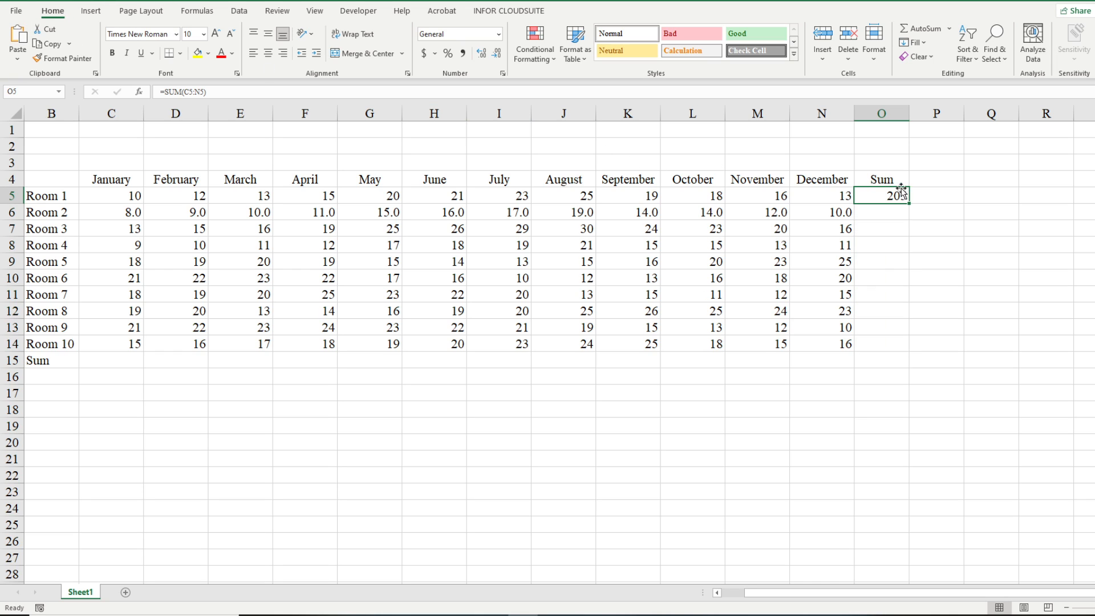
Step: Copy the O5 sum formula into O6:O14 for the remaining rooms and check a few of the pasted formulas
key("ctrl+c")
left_click_drag(895, 208, 872, 348)
key("ctrl+v")
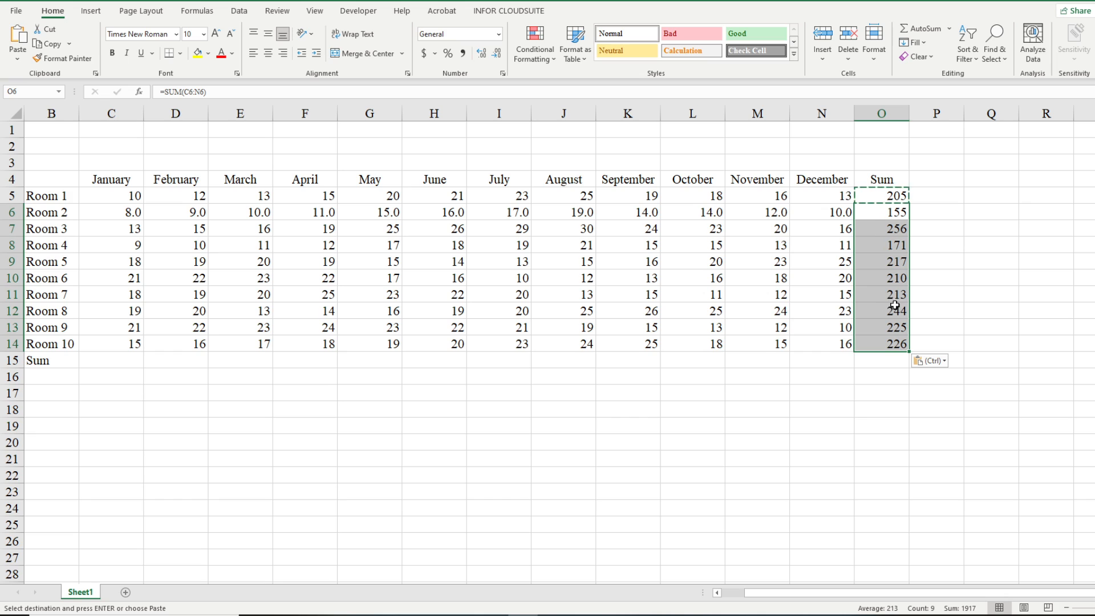
left_click(875, 260)
left_click(885, 296)
left_click(892, 325)
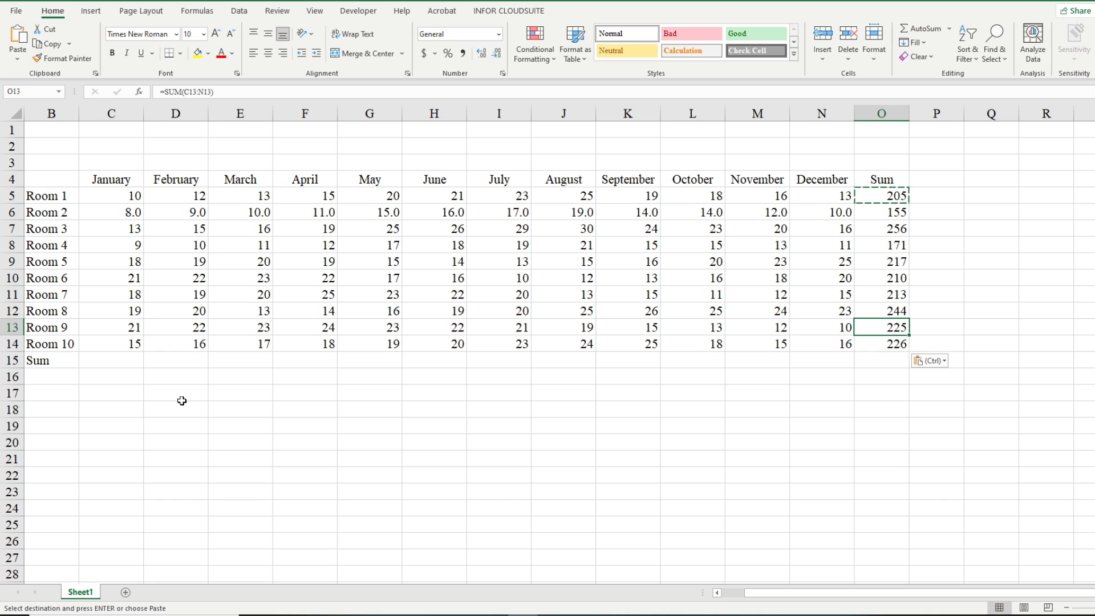
Step: Begin a sum formula in C15 that covers the January values C5:C14
left_click(121, 359)
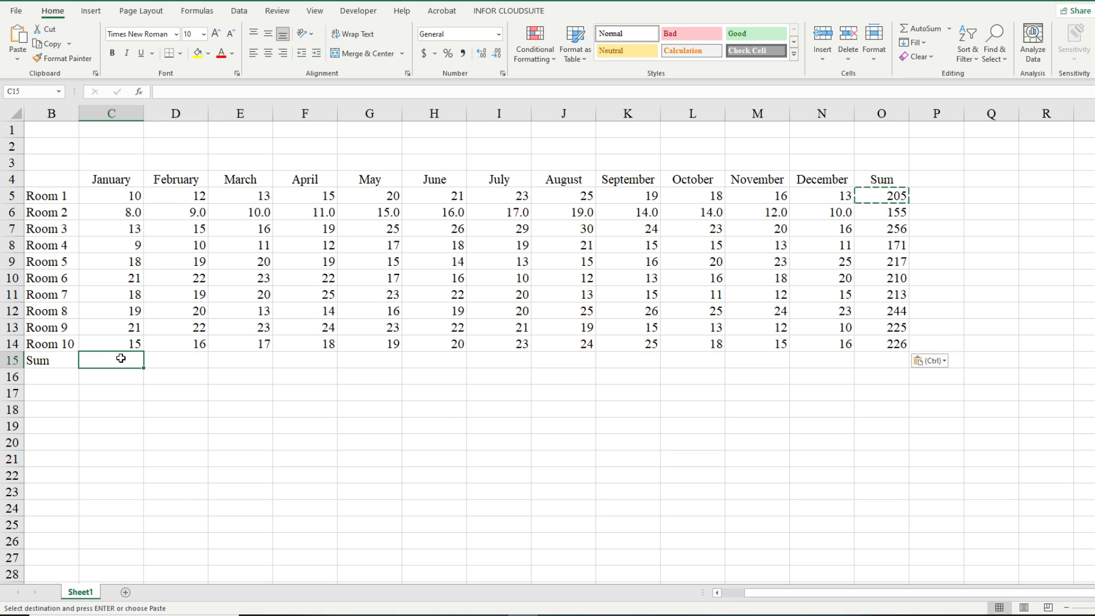
type("=")
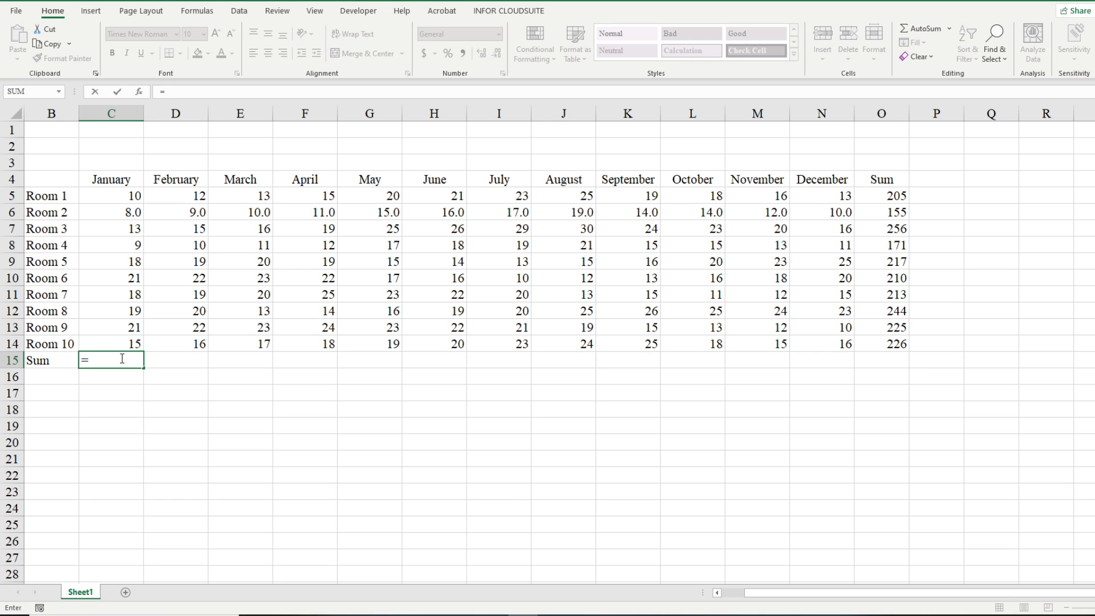
type("sum(")
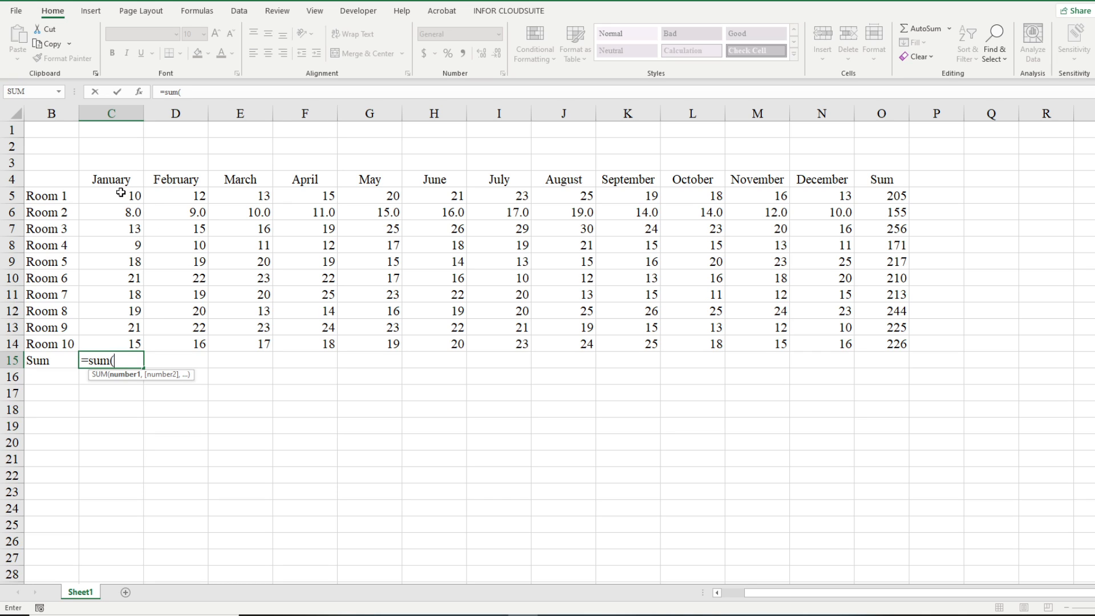
left_click_drag(122, 194, 132, 343)
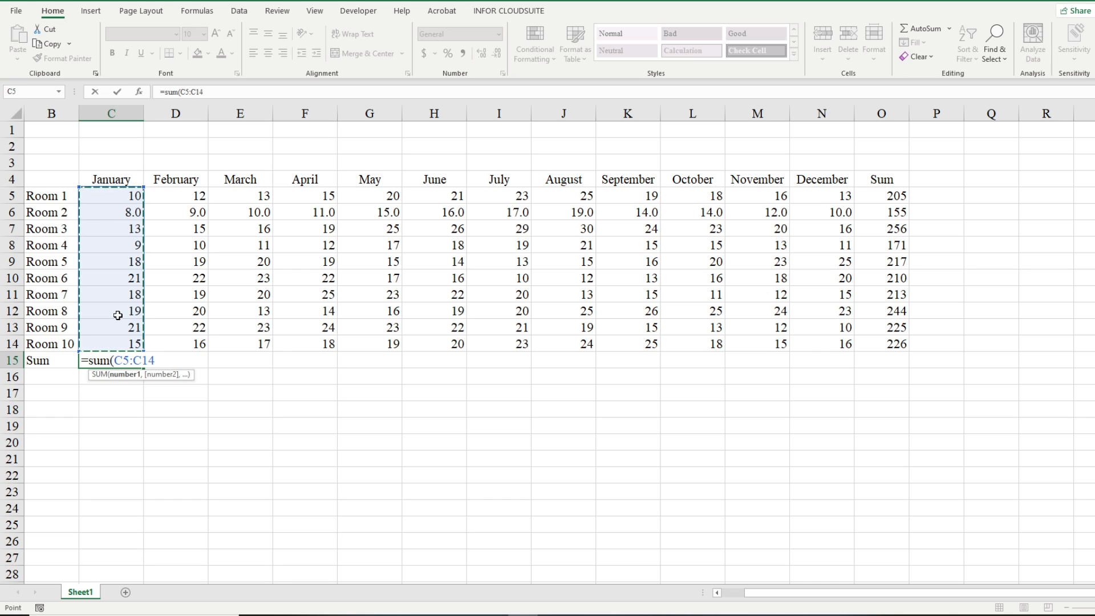
Step: Try adding the March range E5:E14 as a second argument in the C15 formula, and remove it again
type(",")
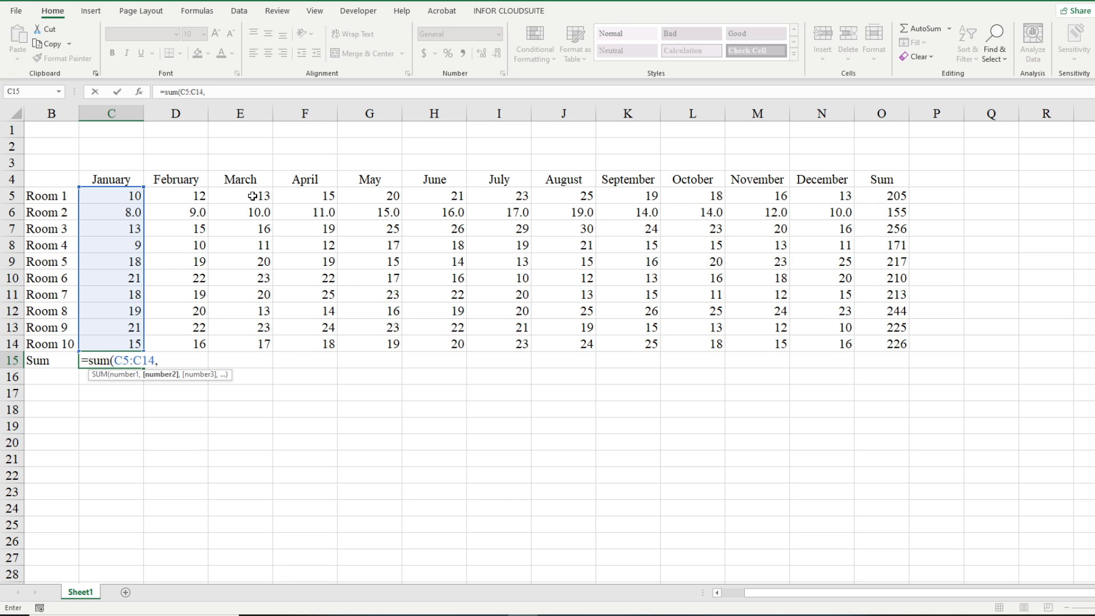
left_click_drag(253, 197, 249, 346)
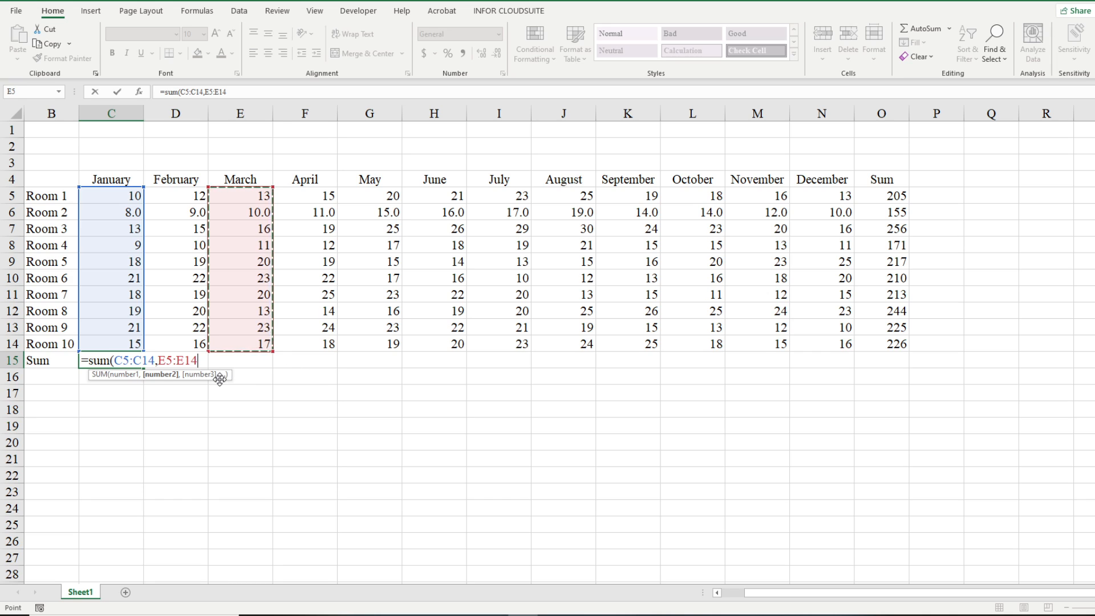
key("BackSpace")
key("BackSpace")
key("BackSpace")
key("BackSpace")
key("BackSpace")
key("BackSpace")
key("BackSpace")
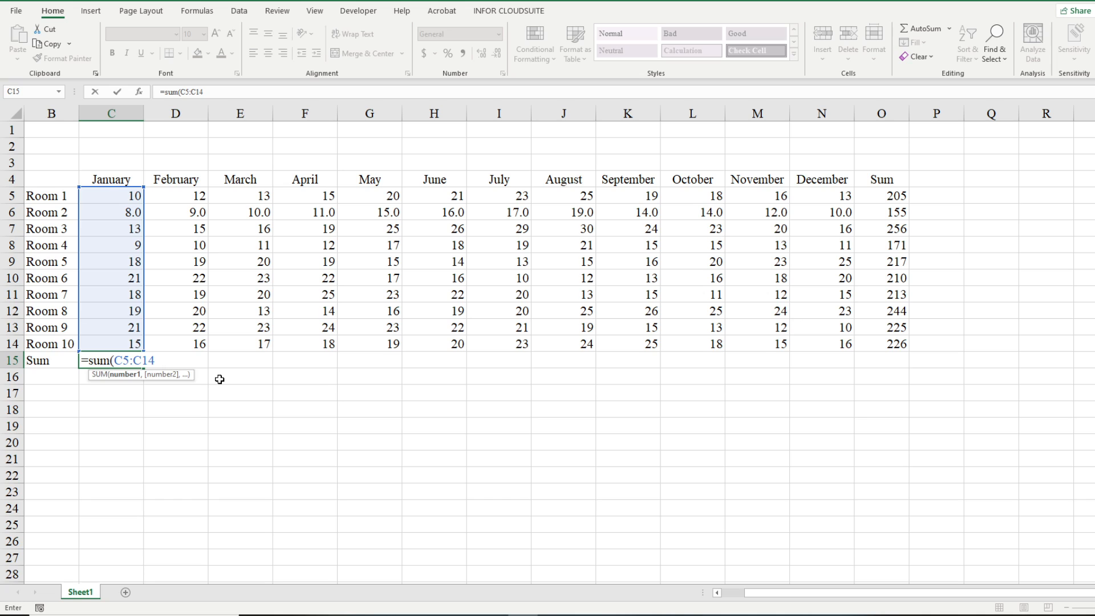
Step: Complete the formula =sum(C5:C14) in C15 and fill it across the Sum row to O15
type(")")
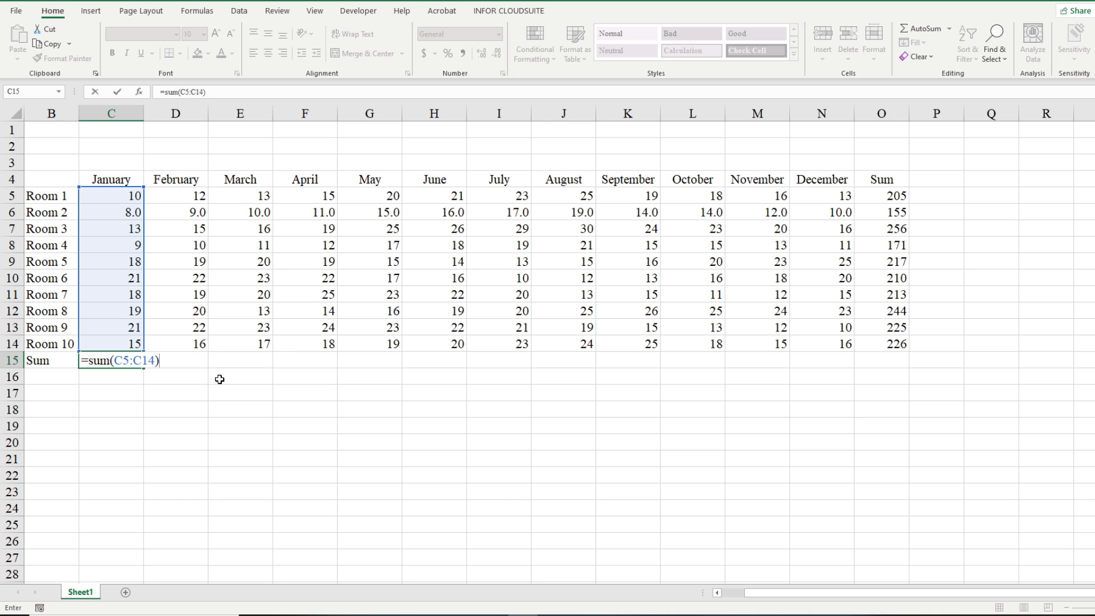
key("Return")
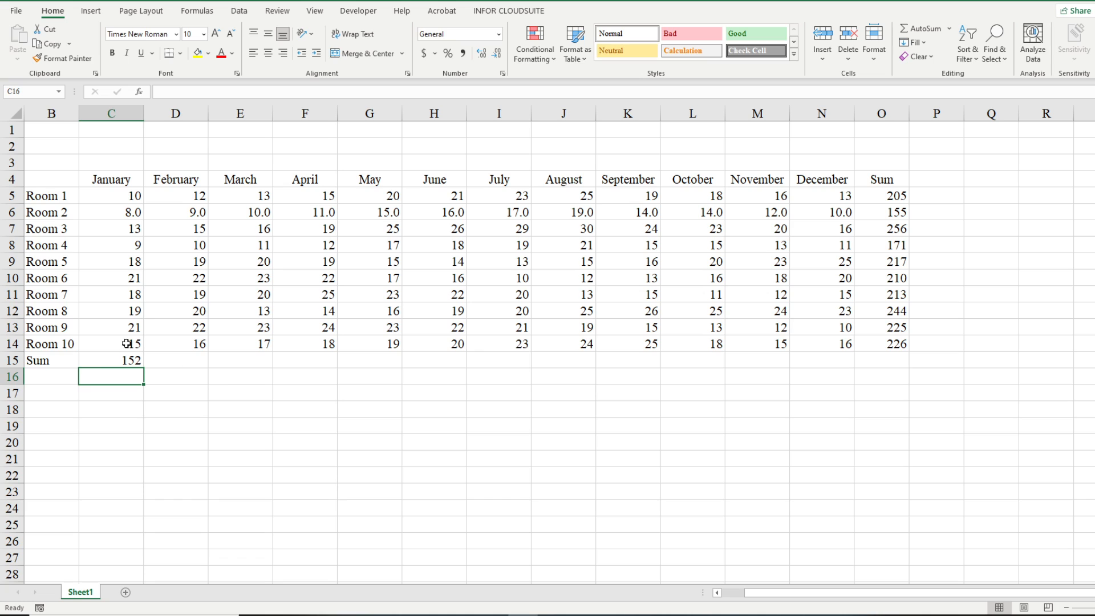
left_click(121, 361)
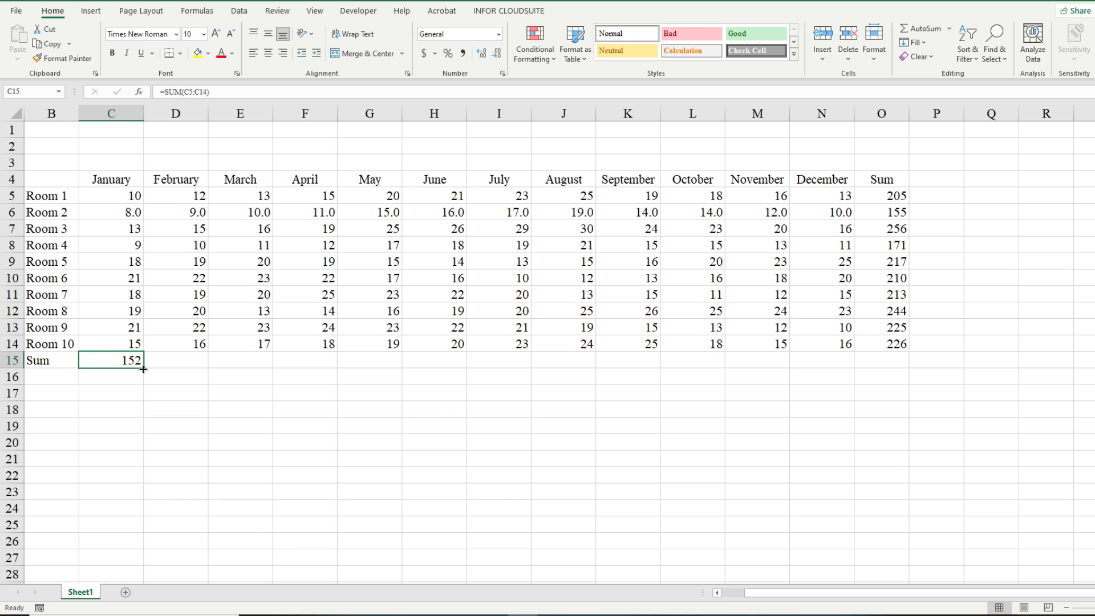
left_click_drag(143, 369, 591, 359)
left_click_drag(709, 353, 889, 361)
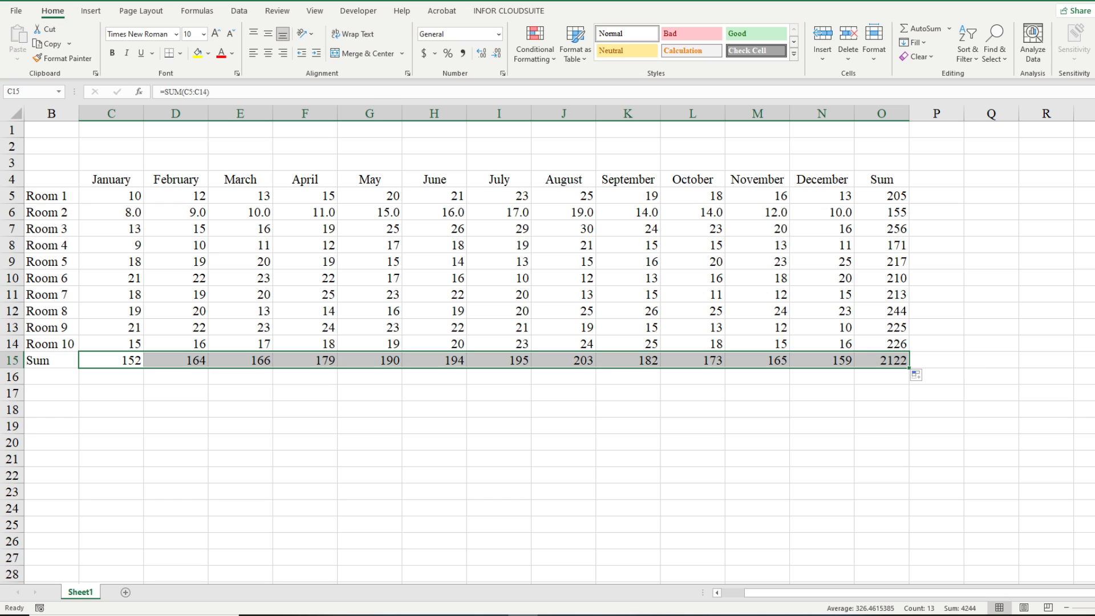
Step: Copy the January sum formula from C15 and paste it into D15:O15
left_click(131, 361)
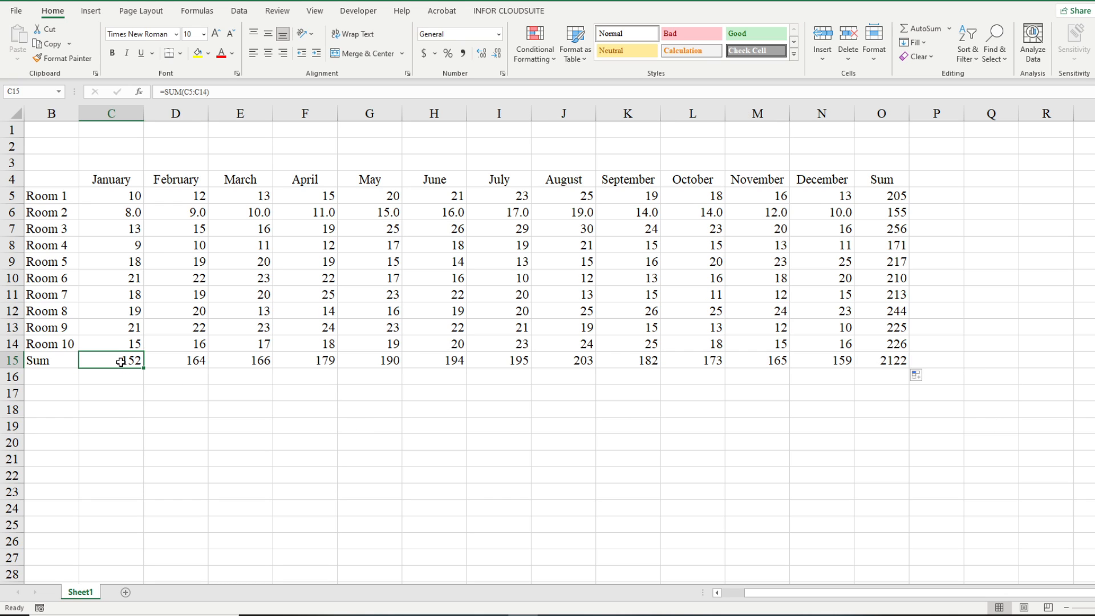
key("ctrl+c")
left_click_drag(171, 365, 870, 362)
key("ctrl+v")
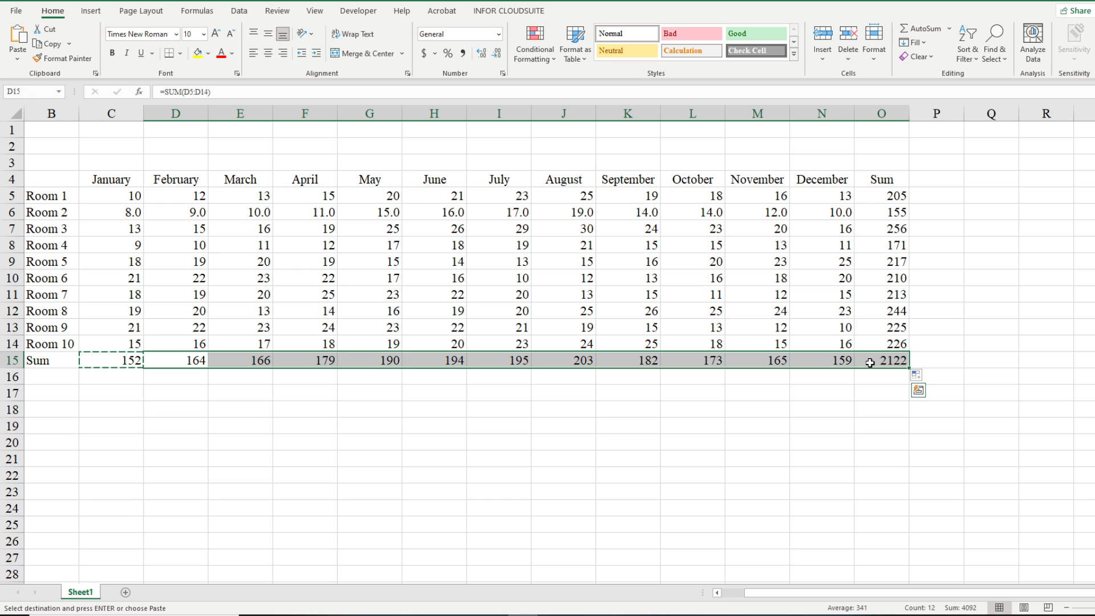